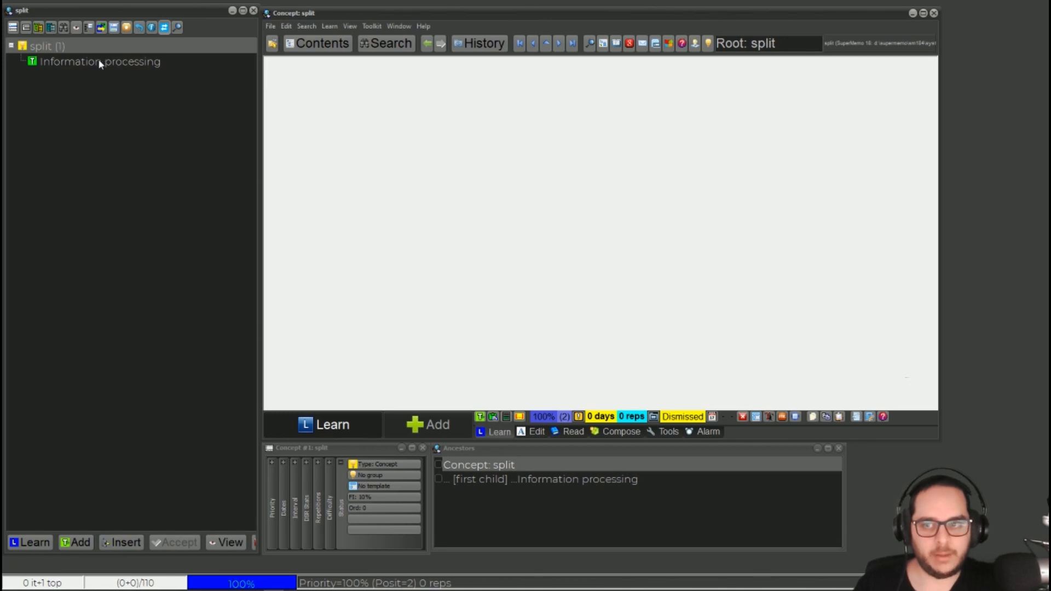
View the priority queue of the split collection
{"action": "left_click", "coordinate": [349, 28]}
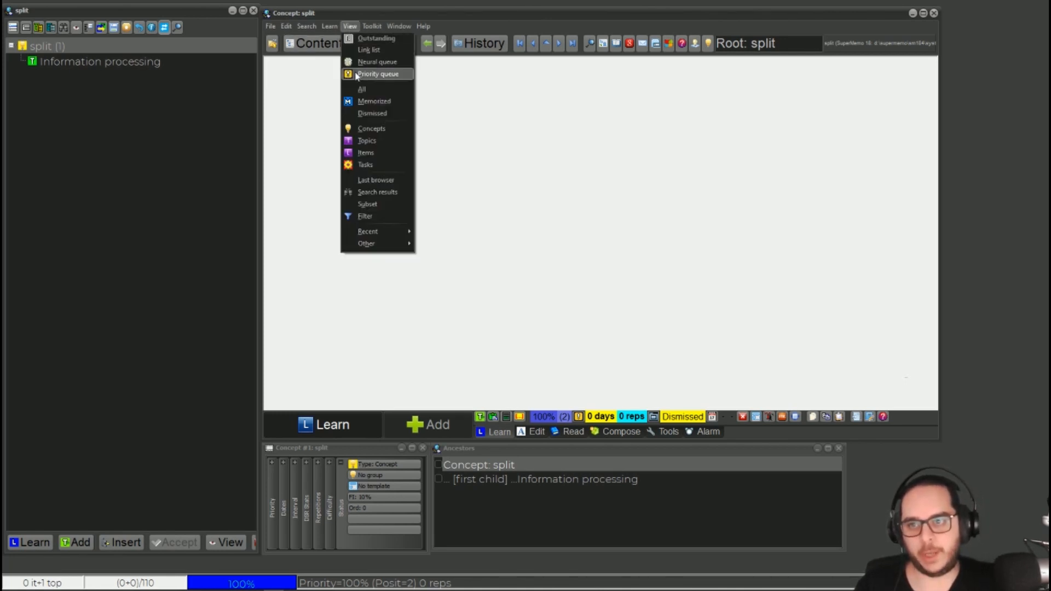
{"action": "left_click", "coordinate": [355, 74]}
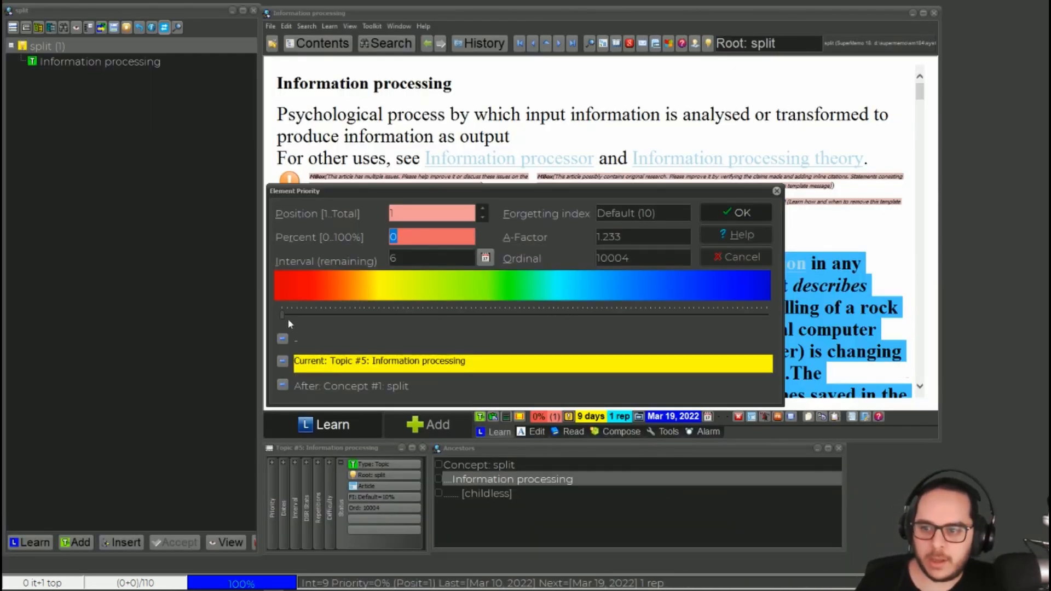
Try priorities of 100 and 0 percent for the Information processing topic and discard the change
{"action": "left_click_drag", "start_coordinate": [283, 315], "coordinate": [441, 284]}
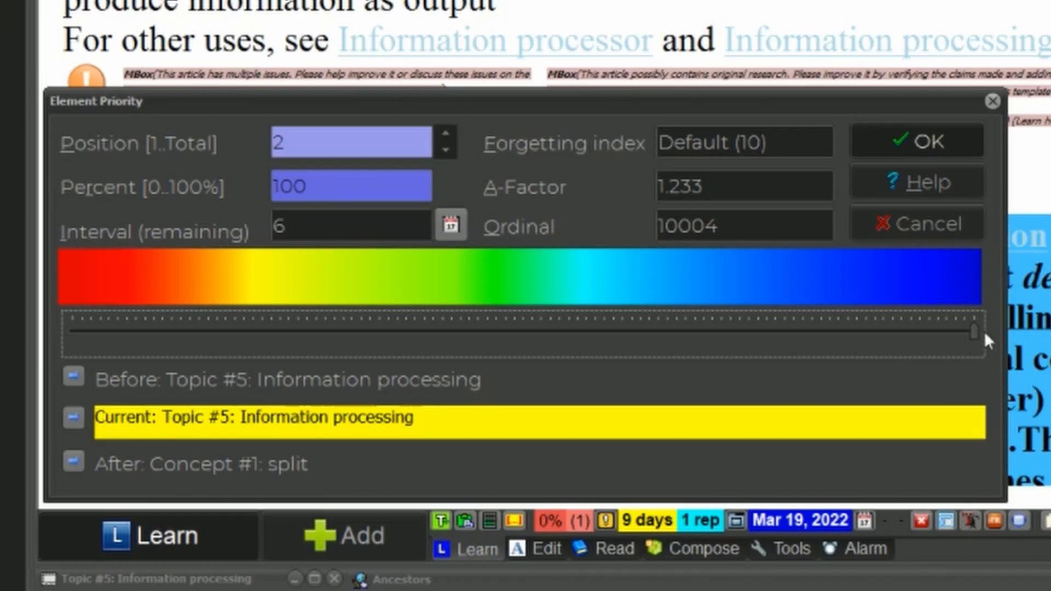
{"action": "mouse_move", "coordinate": [768, 315]}
{"action": "left_mouse_down"}
{"action": "mouse_move", "coordinate": [484, 312]}
{"action": "mouse_move", "coordinate": [770, 315]}
{"action": "left_mouse_up"}
{"action": "left_click_drag", "start_coordinate": [980, 328], "coordinate": [325, 322]}
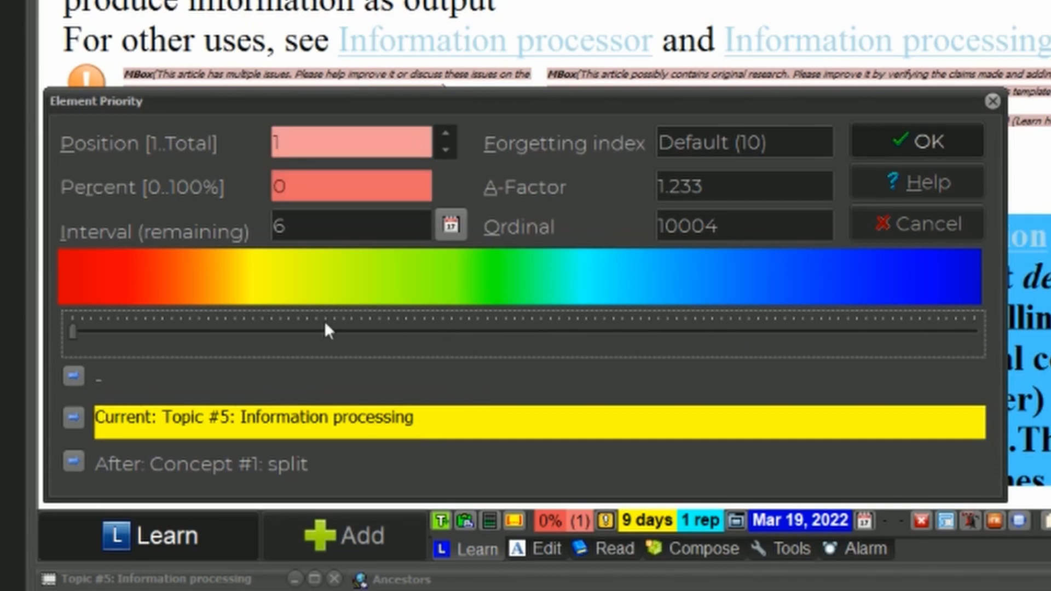
{"action": "left_click_drag", "start_coordinate": [210, 329], "coordinate": [864, 330]}
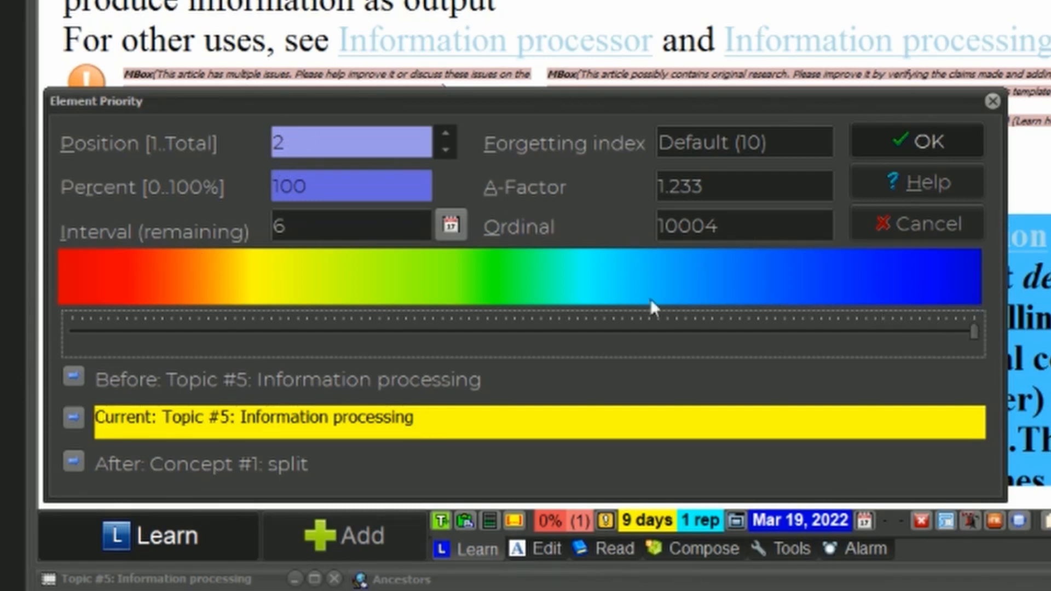
{"action": "left_click_drag", "start_coordinate": [650, 299], "coordinate": [865, 302]}
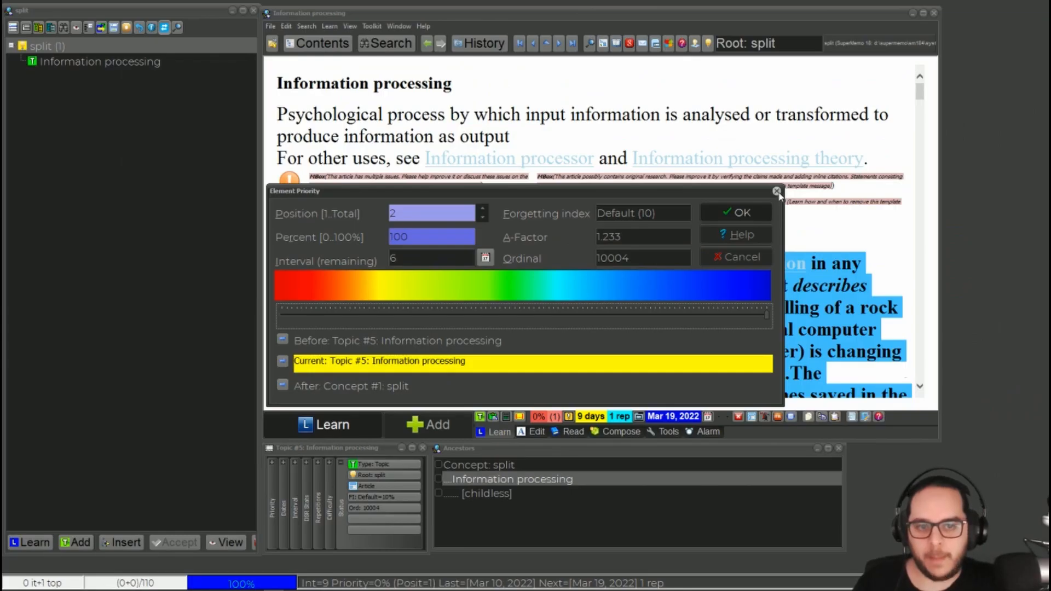
{"action": "left_click", "coordinate": [992, 100]}
Split the Information processing article into child topics and view the priority queue
{"action": "left_click", "coordinate": [164, 64]}
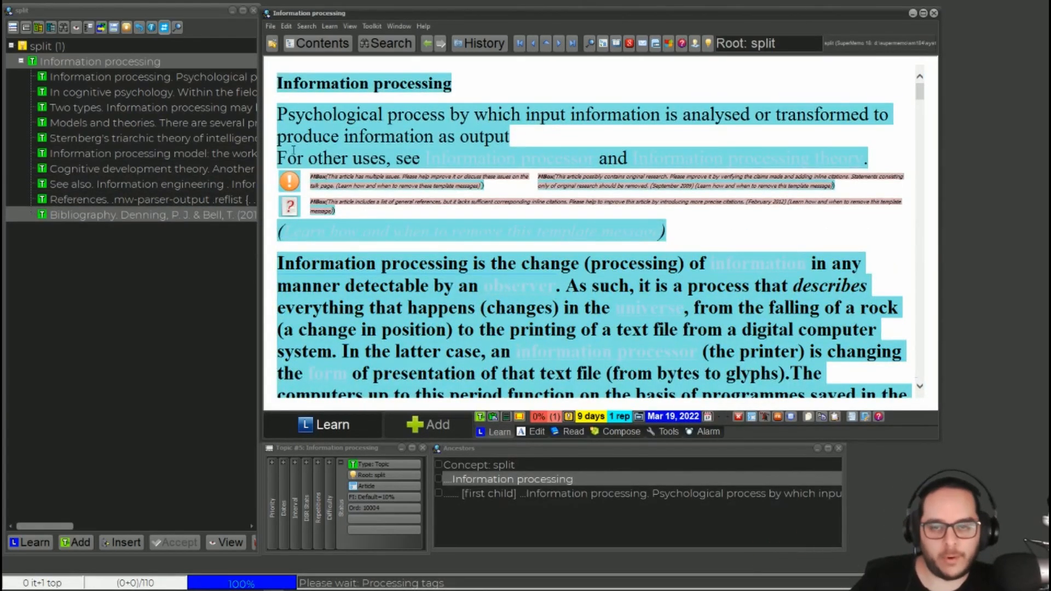
{"action": "left_click", "coordinate": [349, 26]}
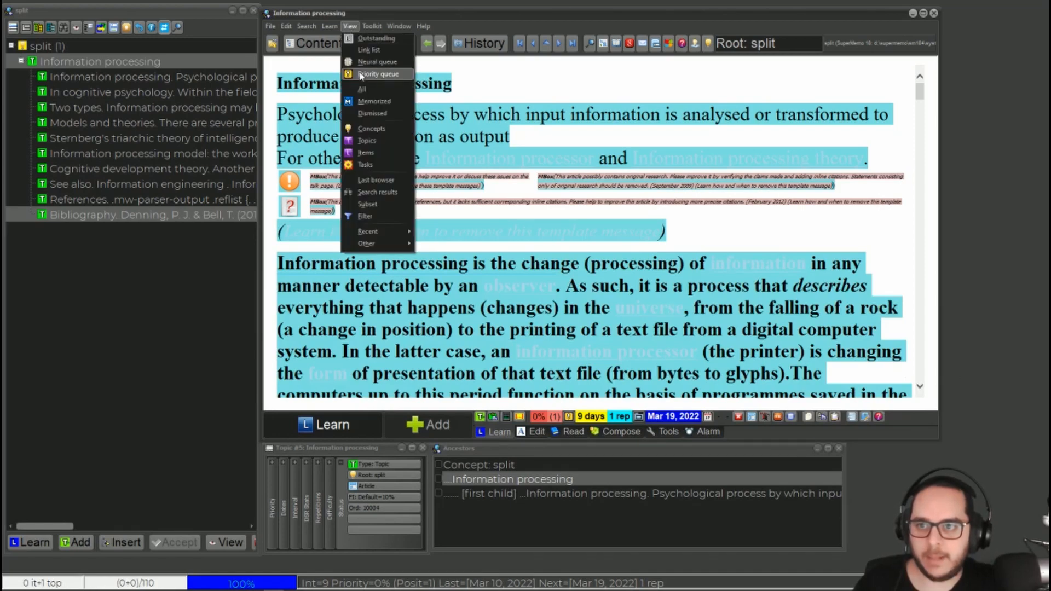
{"action": "left_click", "coordinate": [362, 72]}
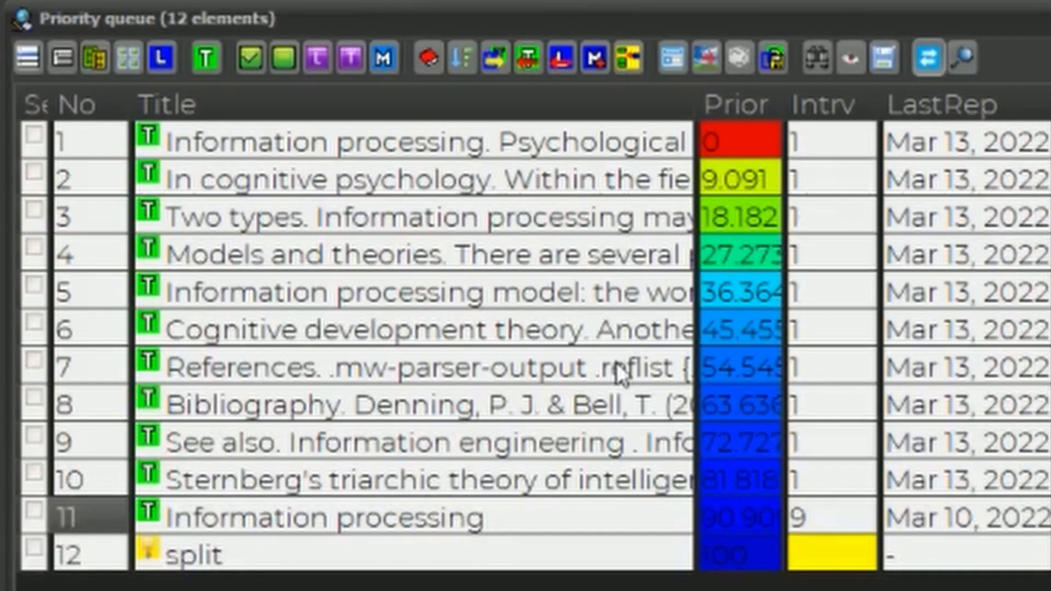
Narrow the priority queue to a subset of the first six topics, up to Cognitive development theory
{"action": "left_click", "coordinate": [246, 330]}
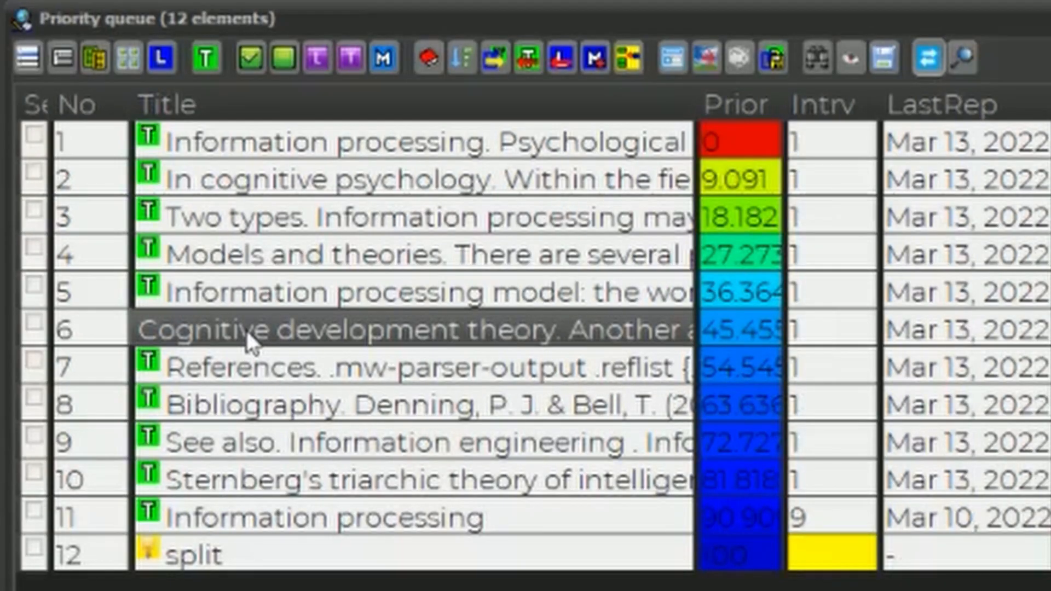
{"action": "left_click", "coordinate": [253, 56]}
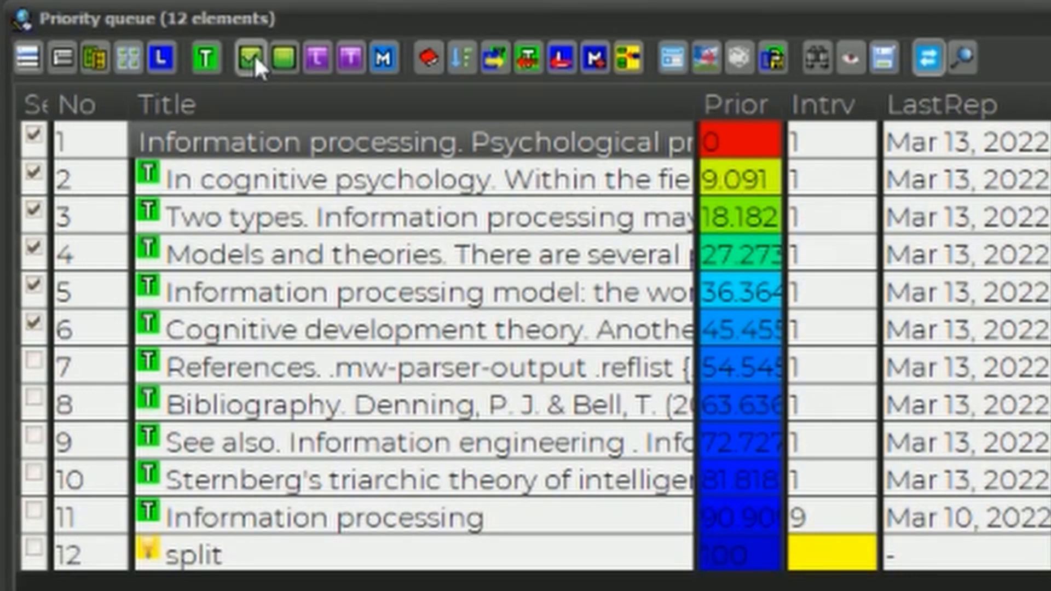
{"action": "left_click", "coordinate": [254, 55]}
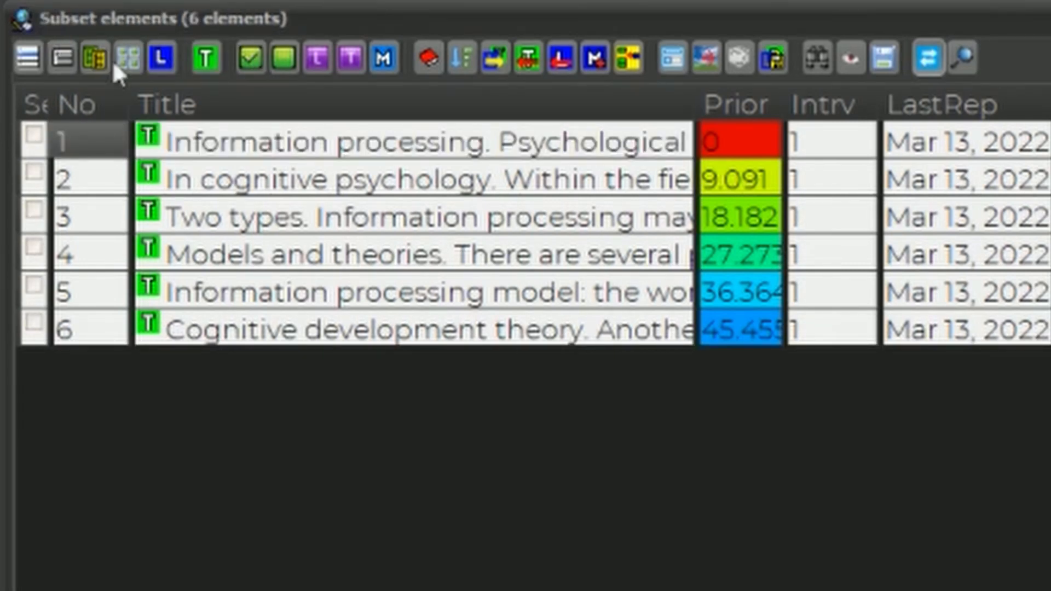
Start a priority adjustment of the subset as a spread with a maximum of 10 percent
{"action": "left_click", "coordinate": [61, 59]}
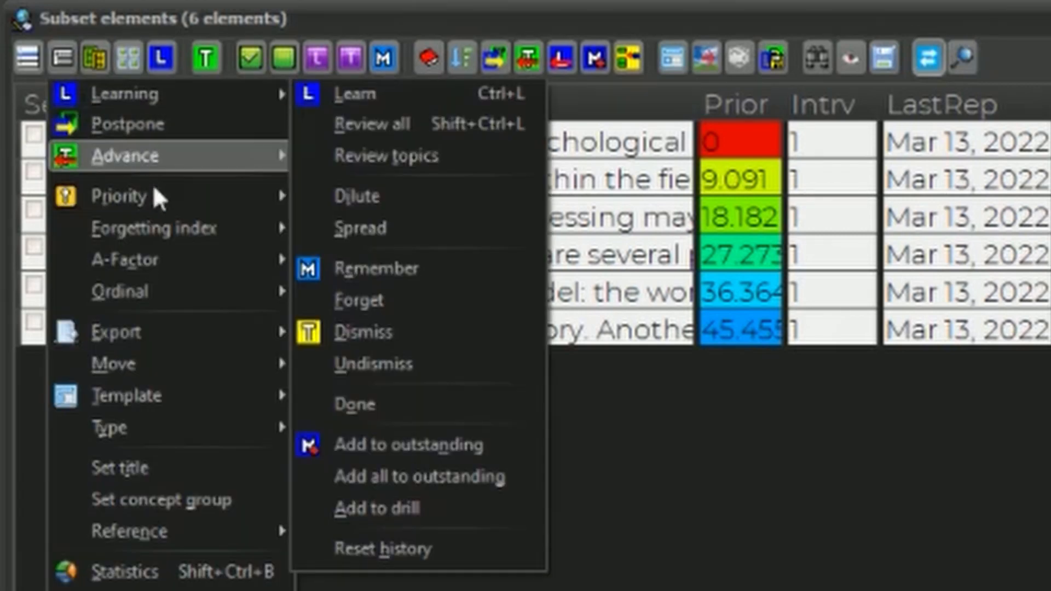
{"action": "mouse_move", "coordinate": [154, 197]}
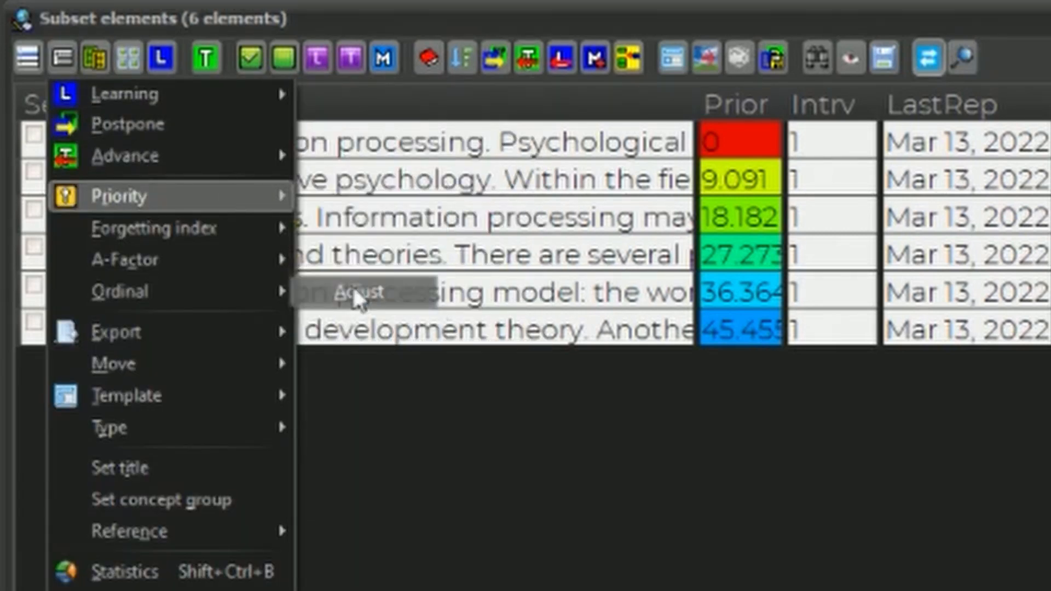
{"action": "left_click", "coordinate": [355, 290]}
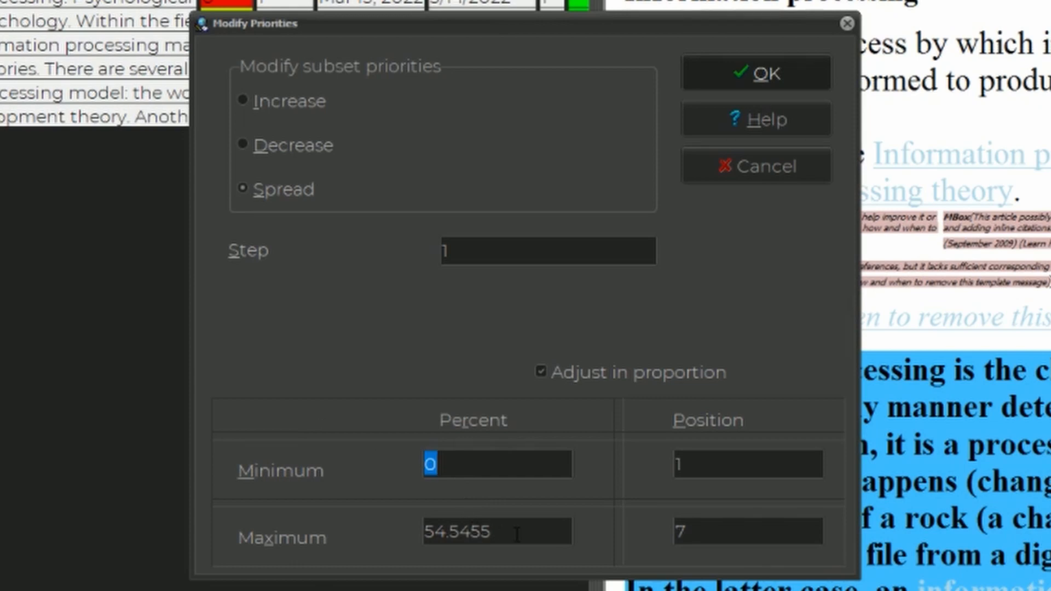
{"action": "key", "text": "Tab"}
{"action": "type", "text": "10"}
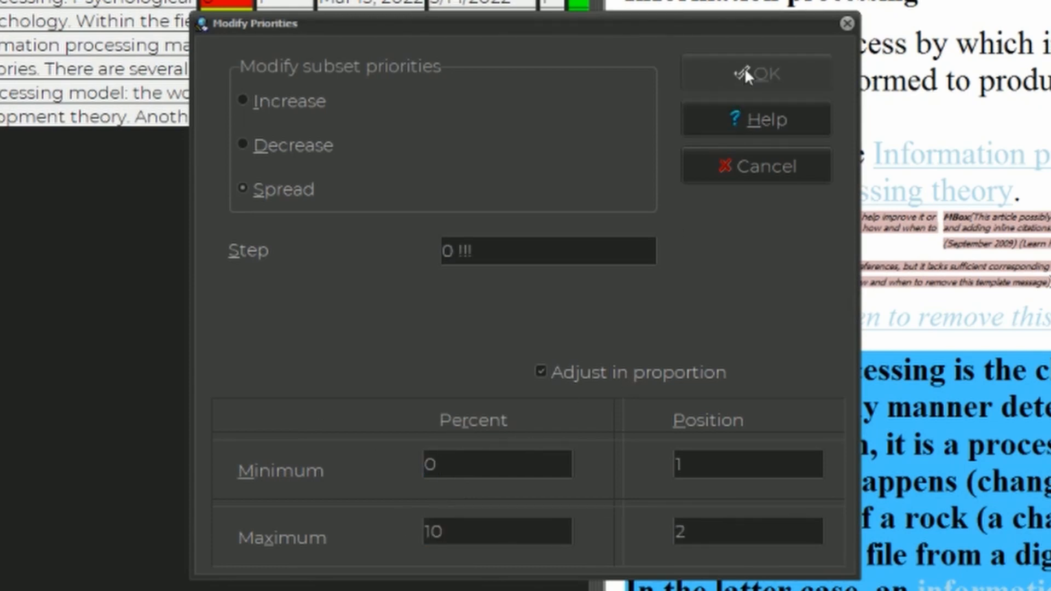
Set the maximum position of the subset's priority spread to 6 and close the adjustment
{"action": "left_click_drag", "start_coordinate": [715, 35], "coordinate": [523, 15]}
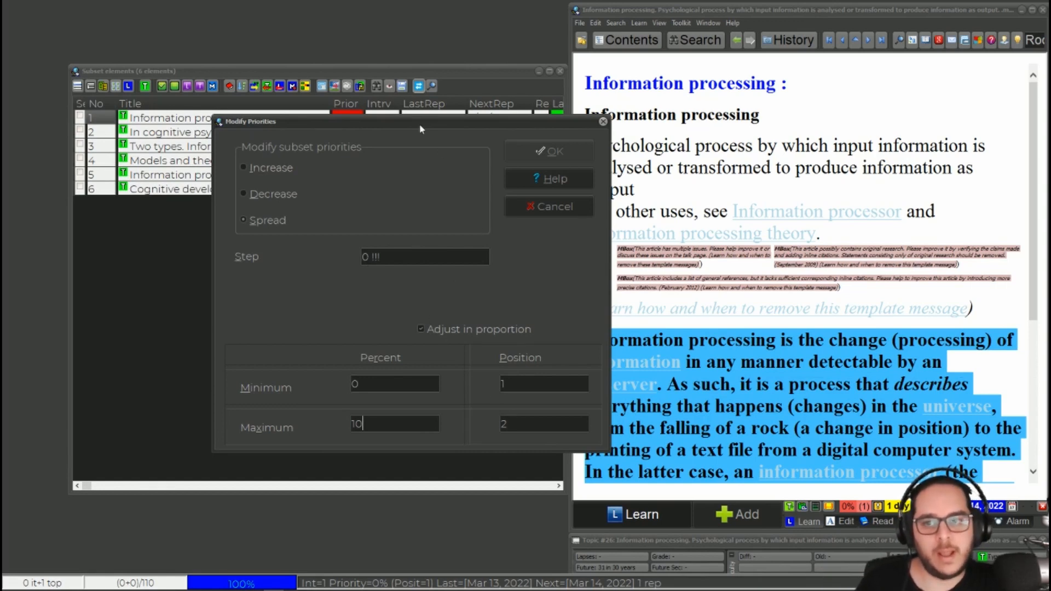
{"action": "left_click_drag", "start_coordinate": [421, 130], "coordinate": [571, 138]}
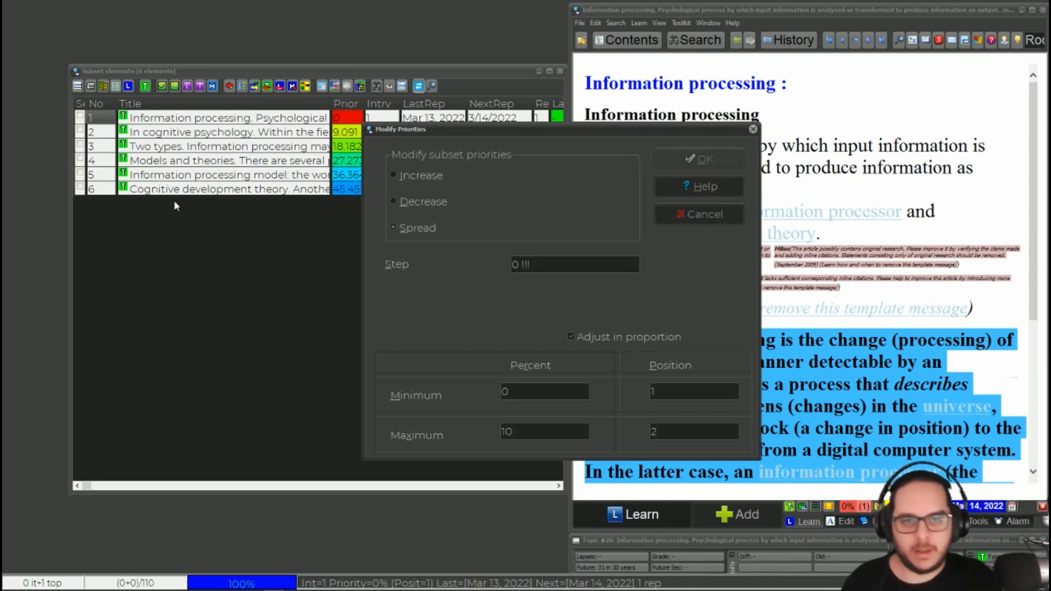
{"action": "double_click", "coordinate": [503, 390]}
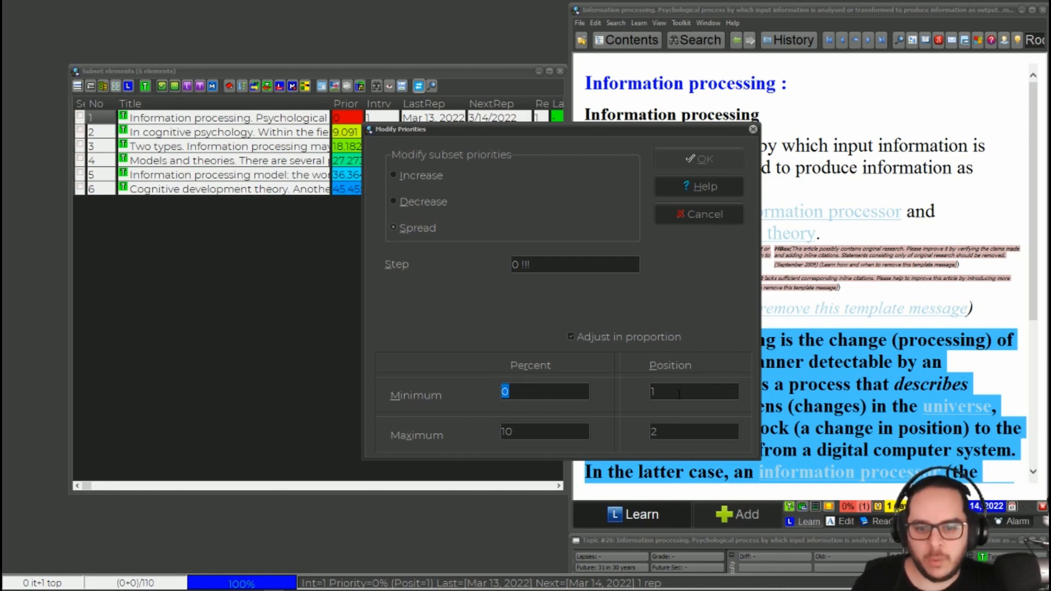
{"action": "left_click_drag", "start_coordinate": [678, 394], "coordinate": [647, 383]}
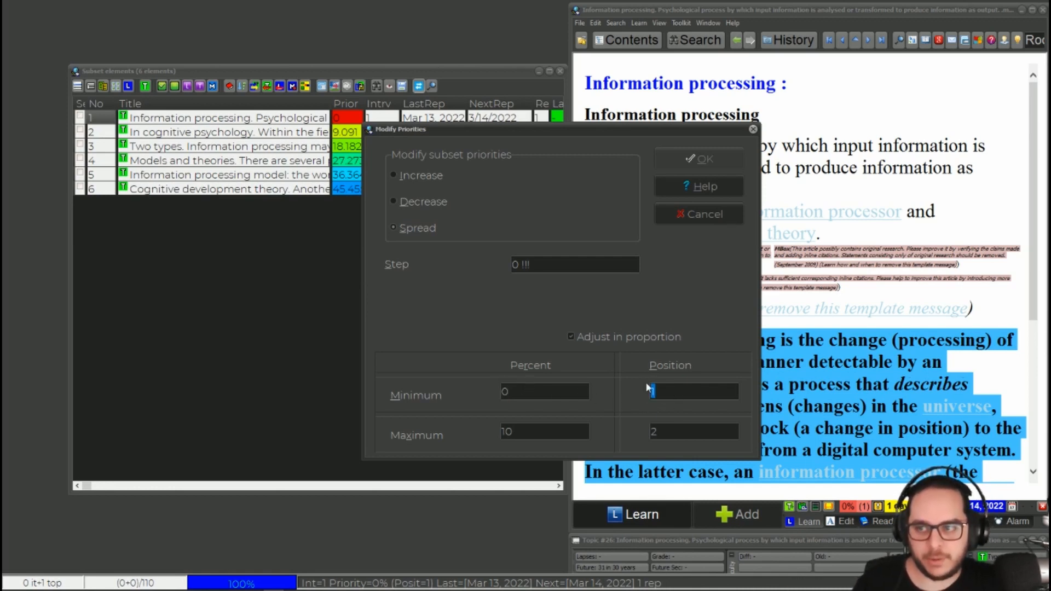
{"action": "left_click", "coordinate": [691, 389]}
{"action": "key", "text": "Tab"}
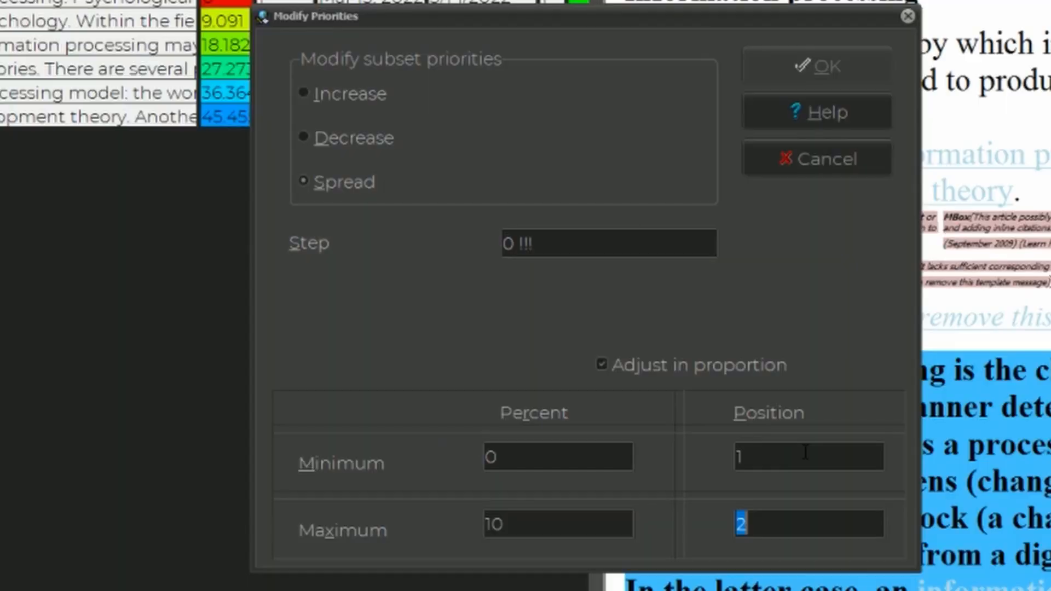
{"action": "type", "text": "6"}
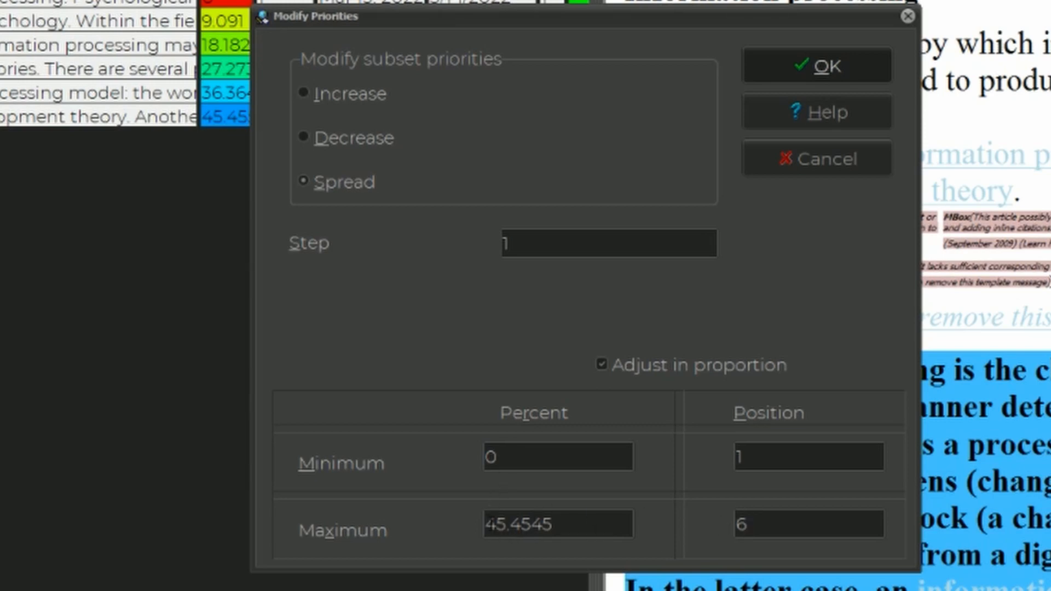
{"action": "left_click_drag", "start_coordinate": [483, 524], "coordinate": [577, 526]}
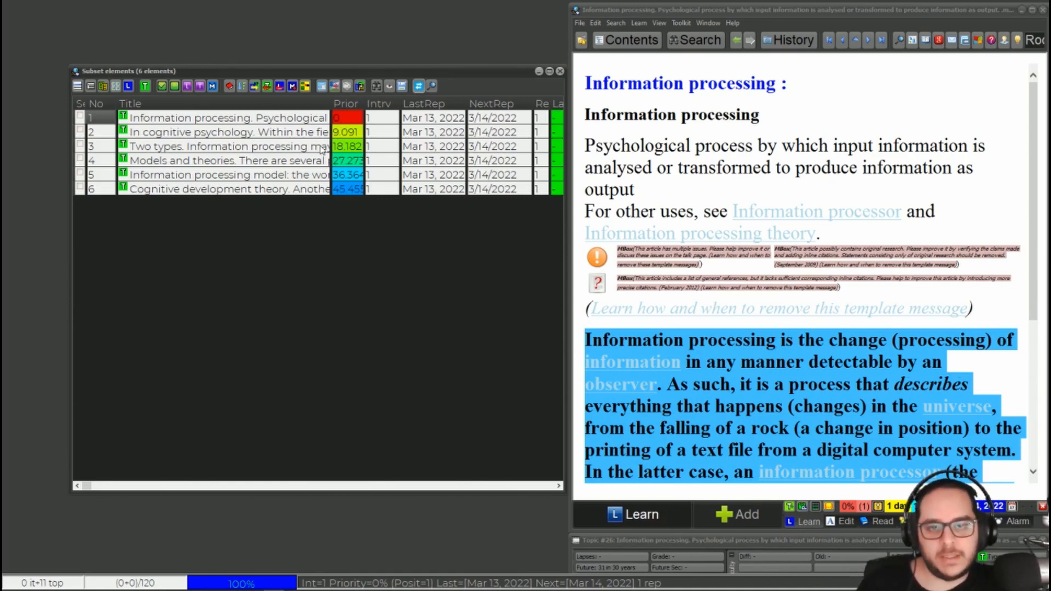
Try moving the Models and theories topic to priority 81.8182 percent, position 10, and discard the change
{"action": "left_click", "coordinate": [322, 161]}
{"action": "left_click", "coordinate": [699, 180]}
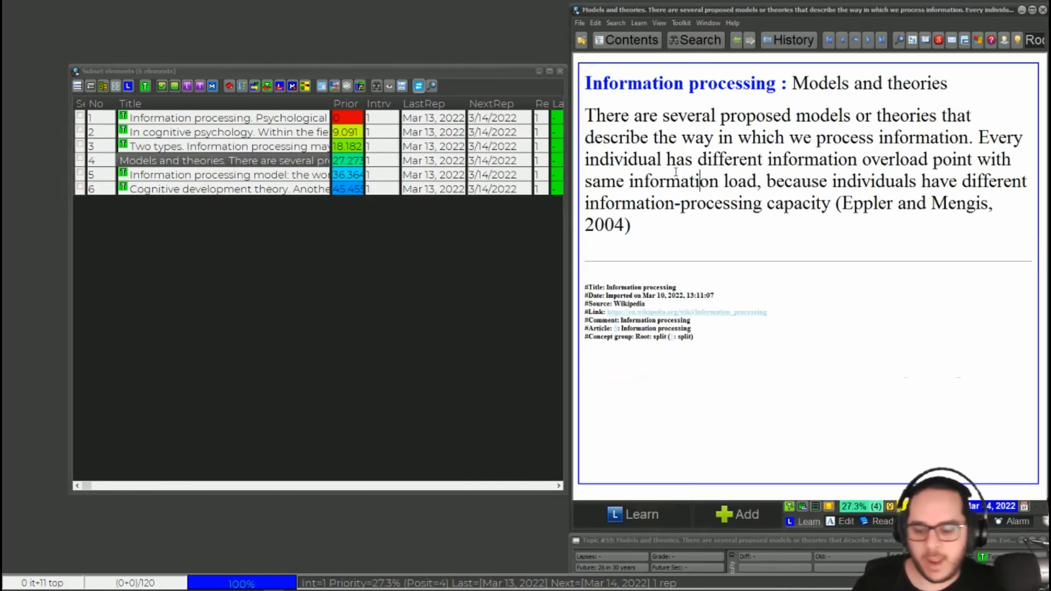
{"action": "key", "text": "alt+p"}
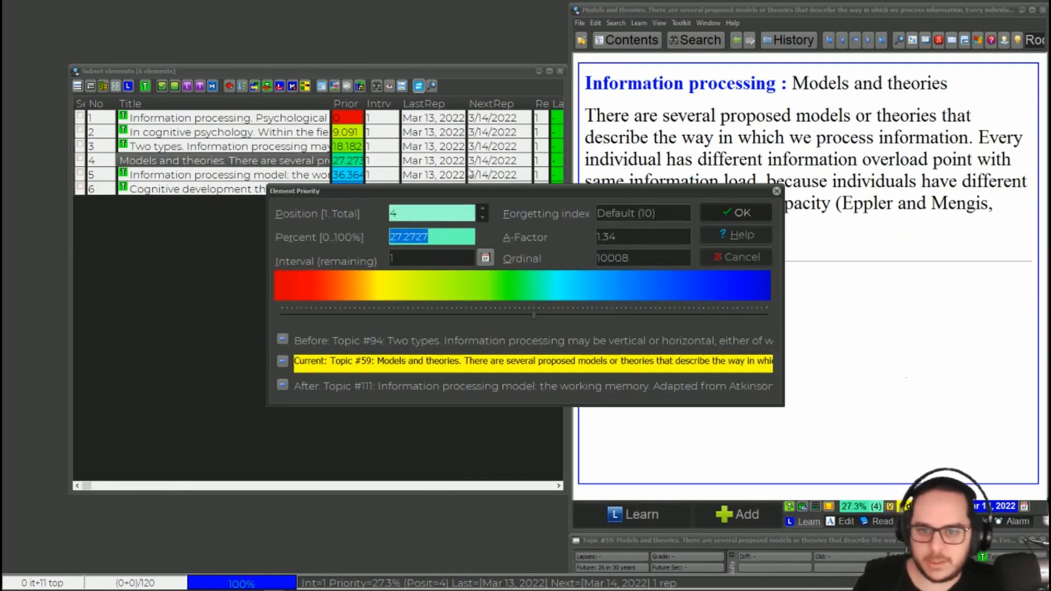
{"action": "left_click_drag", "start_coordinate": [539, 311], "coordinate": [714, 316]}
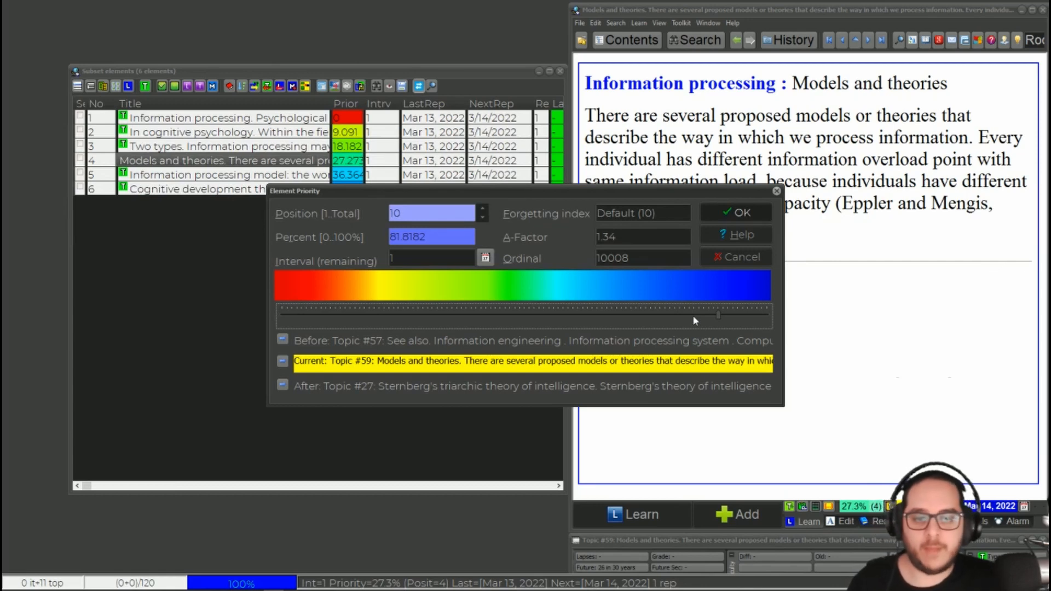
{"action": "left_click", "coordinate": [776, 191]}
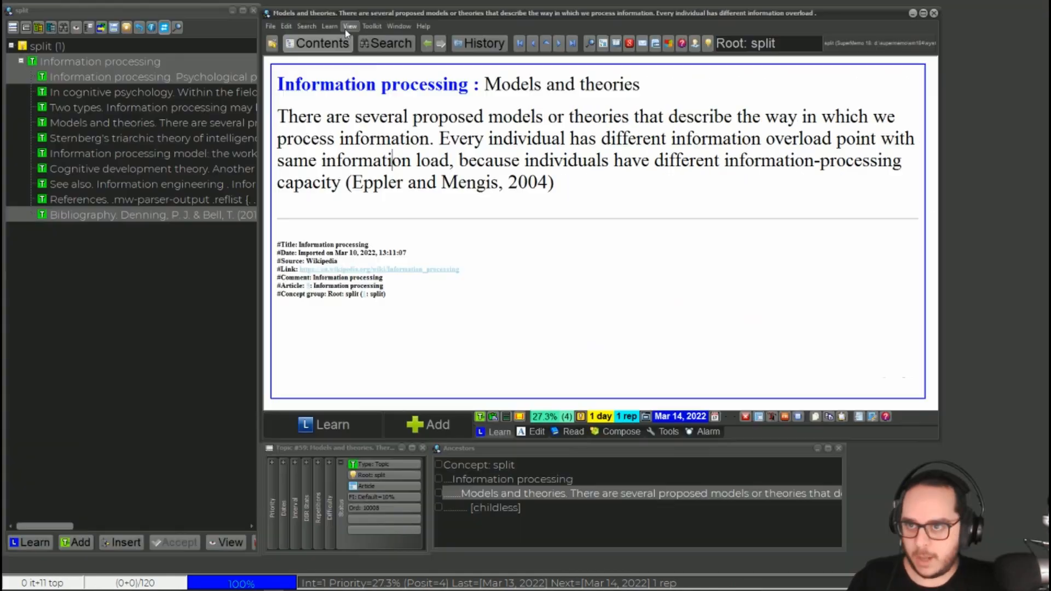
View the full priority queue again and look through its first three topics
{"action": "left_click", "coordinate": [348, 27]}
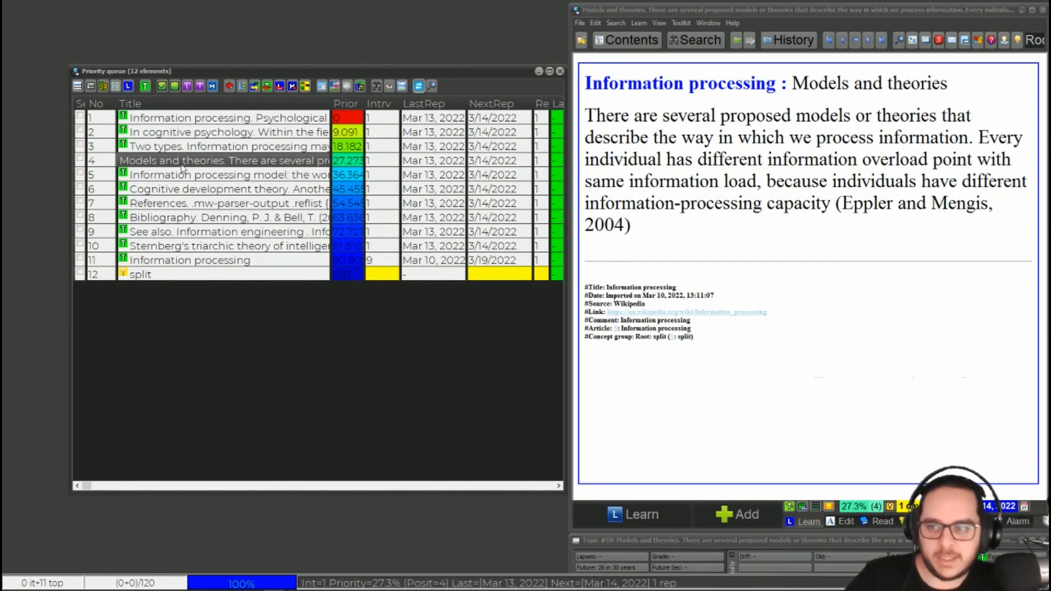
{"action": "left_click", "coordinate": [293, 120]}
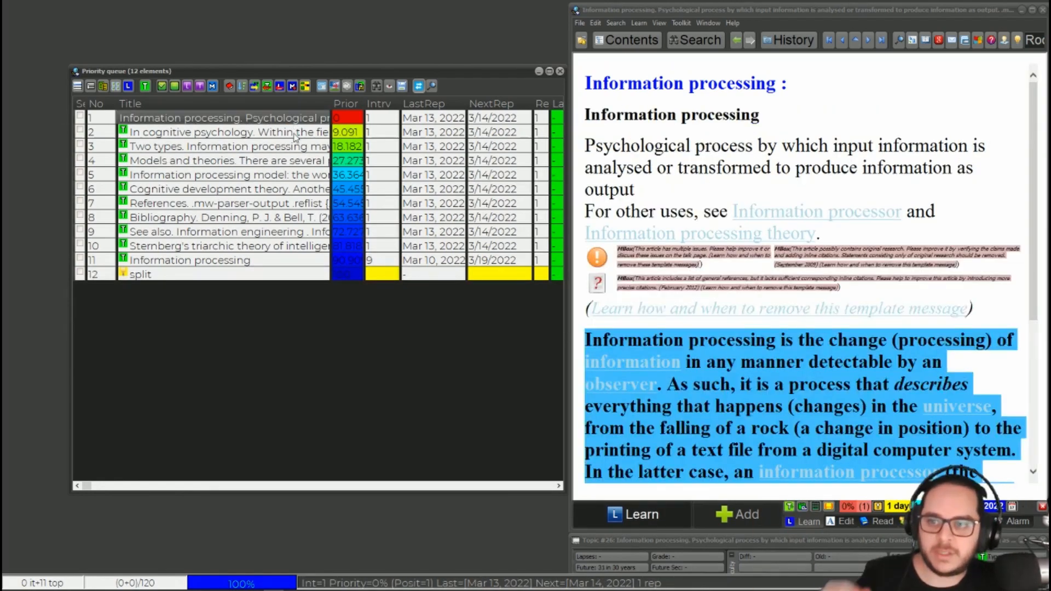
{"action": "left_click", "coordinate": [295, 134]}
{"action": "left_click", "coordinate": [294, 149]}
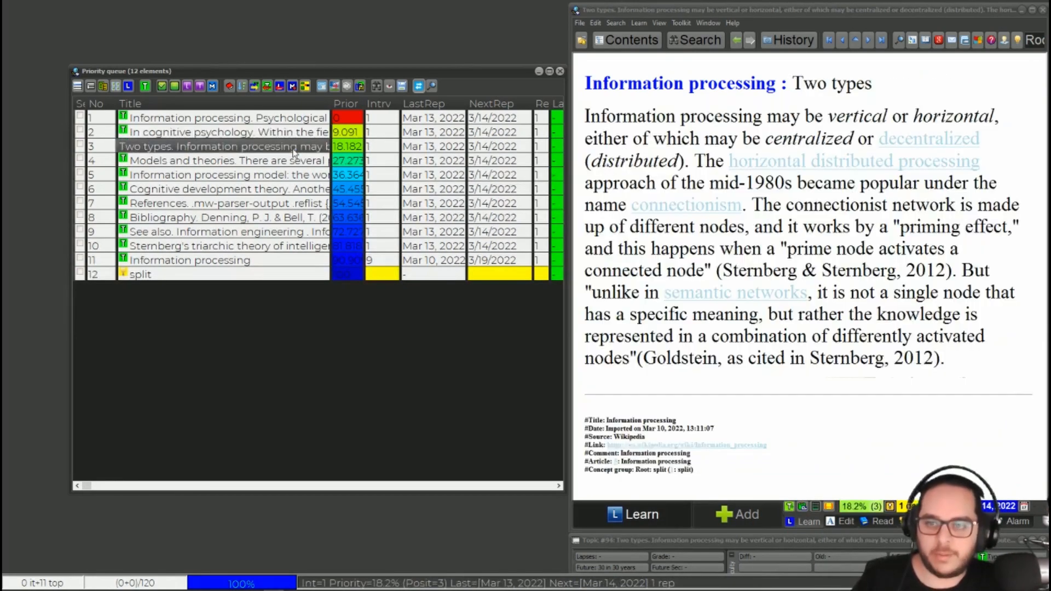
{"action": "left_click", "coordinate": [334, 152]}
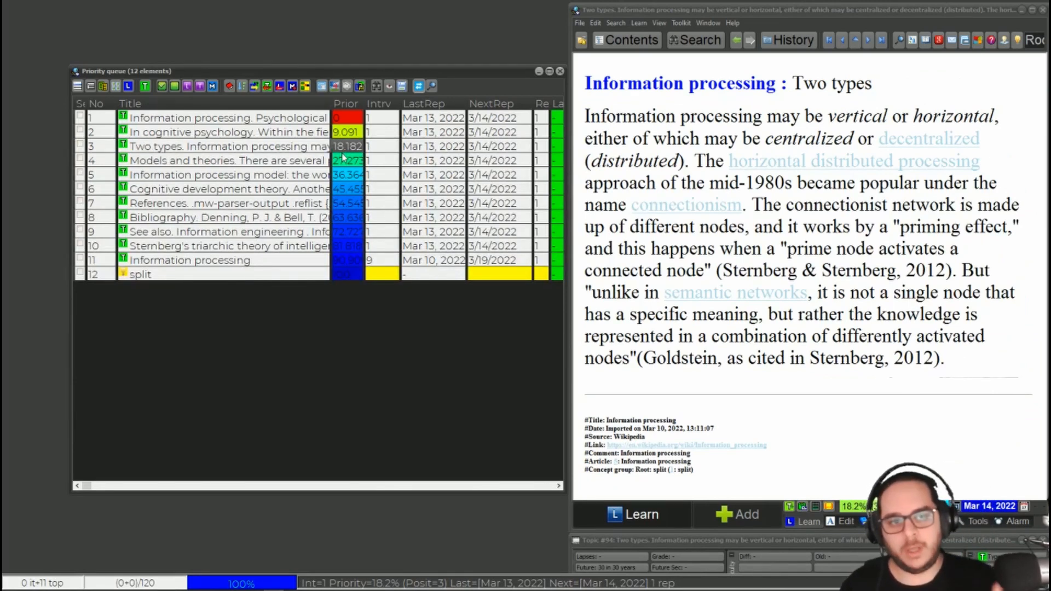
{"action": "left_click", "coordinate": [284, 152]}
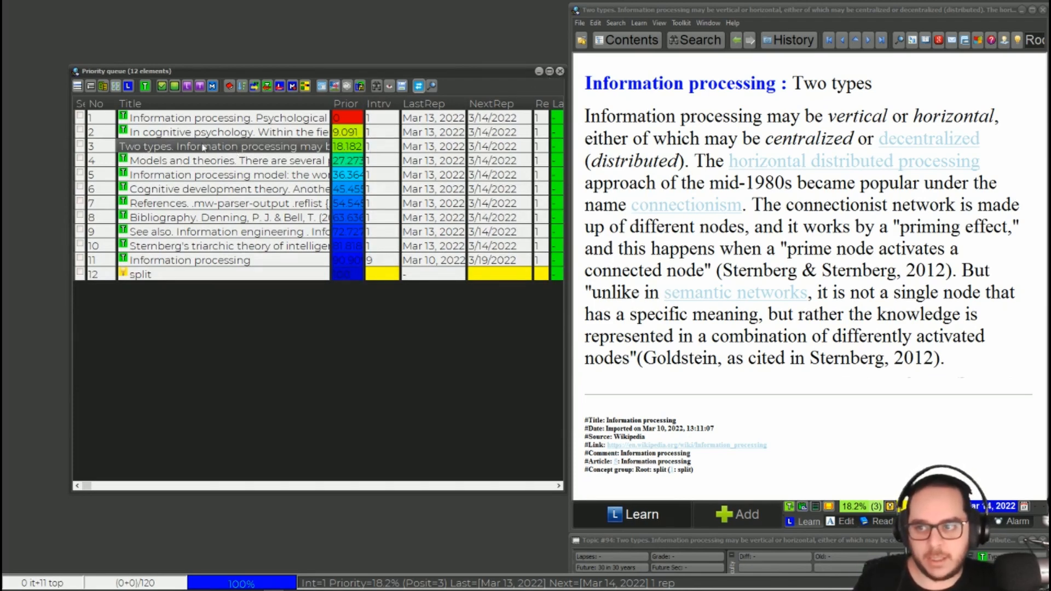
Extract the sentence "Psychological process by which input information is analysed or transformed to produce information as output" from the queue's first topic
{"action": "left_click", "coordinate": [180, 118]}
{"action": "key", "text": "ctrl+F5"}
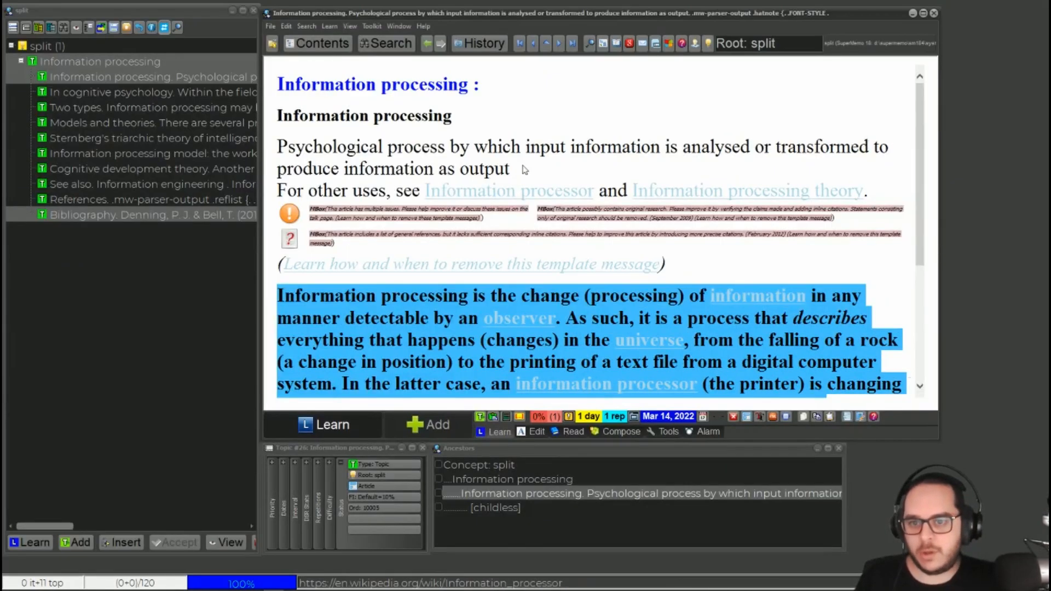
{"action": "left_click_drag", "start_coordinate": [522, 169], "coordinate": [280, 145]}
{"action": "key", "text": "alt+x"}
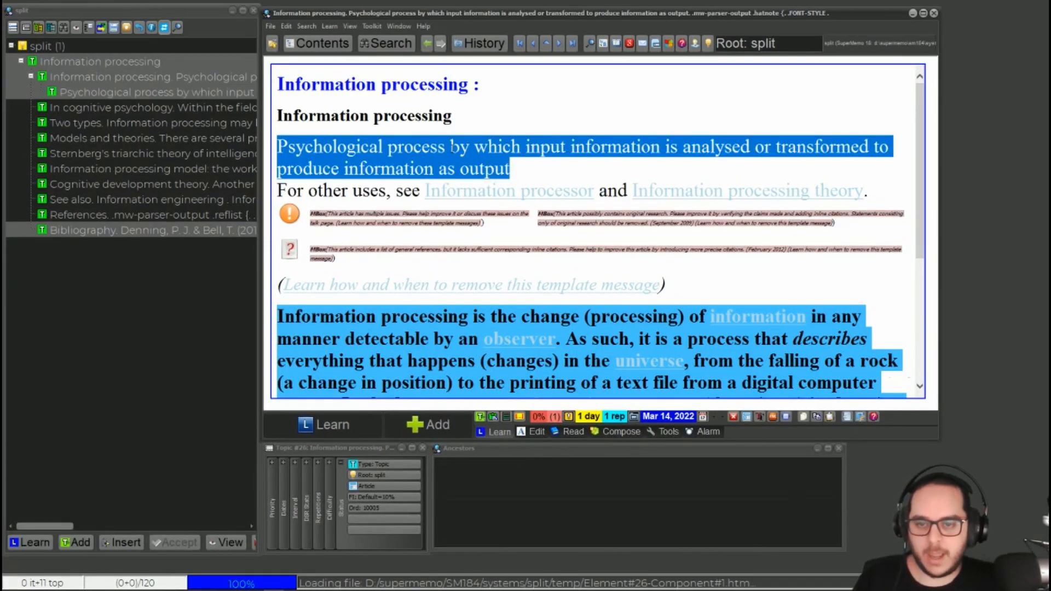
{"action": "scroll", "coordinate": [461, 197], "scroll_direction": "down", "scroll_amount": 3}
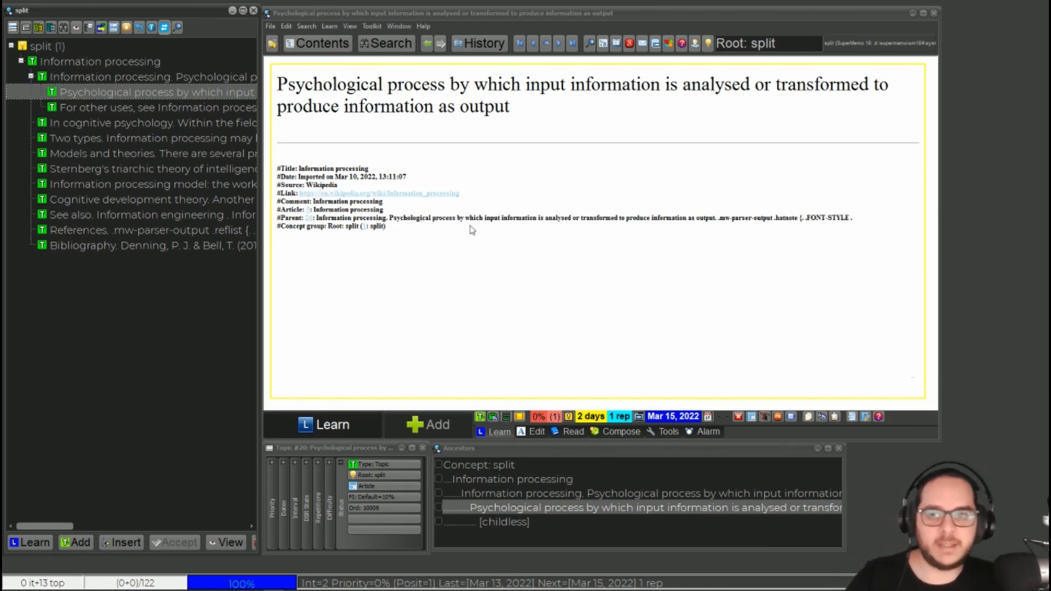
Compare the priority and position of the first split Information processing topic with those of its two child extracts
{"action": "left_click", "coordinate": [159, 81]}
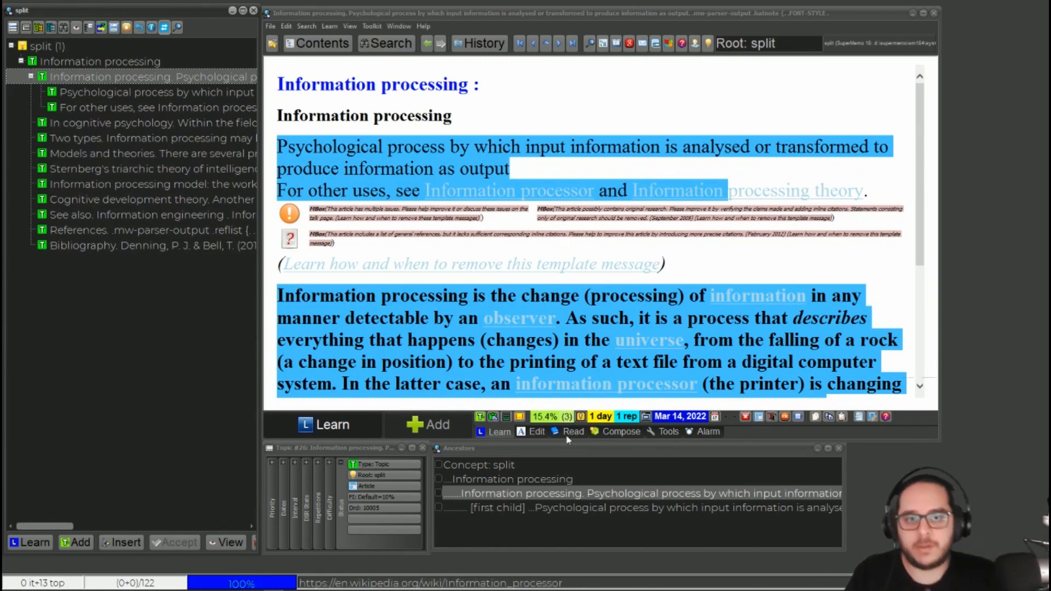
{"action": "left_click", "coordinate": [176, 91]}
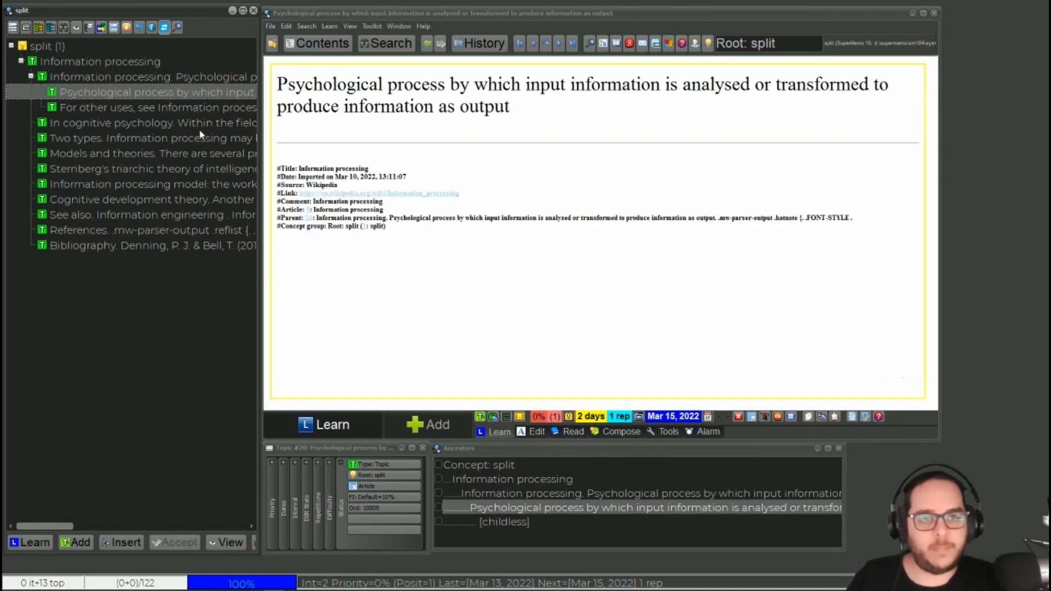
{"action": "left_click", "coordinate": [196, 109]}
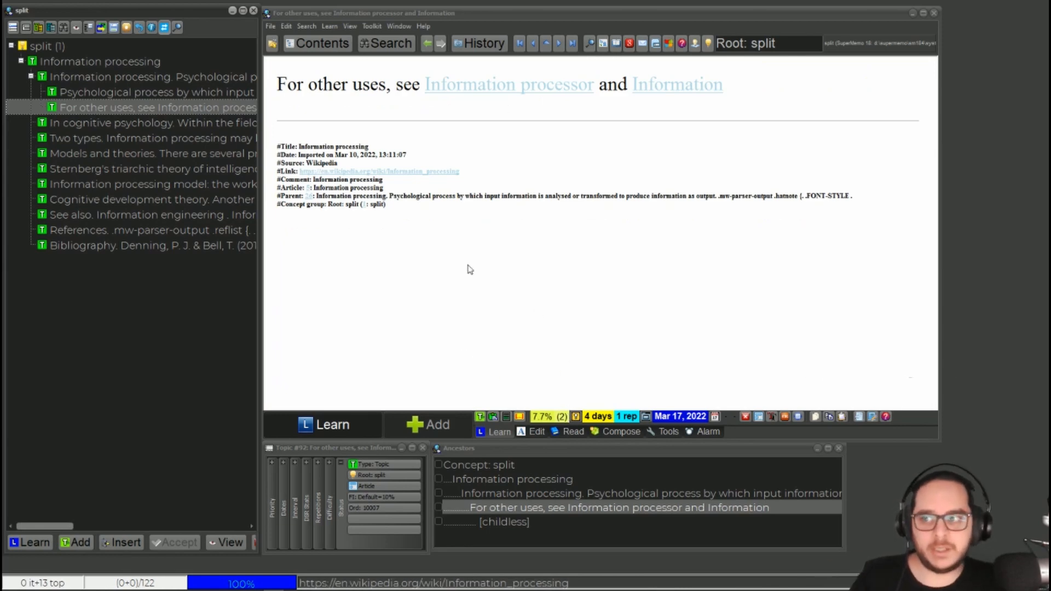
Extract "processing theory." from the first split Information processing topic, and compare the new extract's priority with its parent's
{"action": "left_click", "coordinate": [195, 78]}
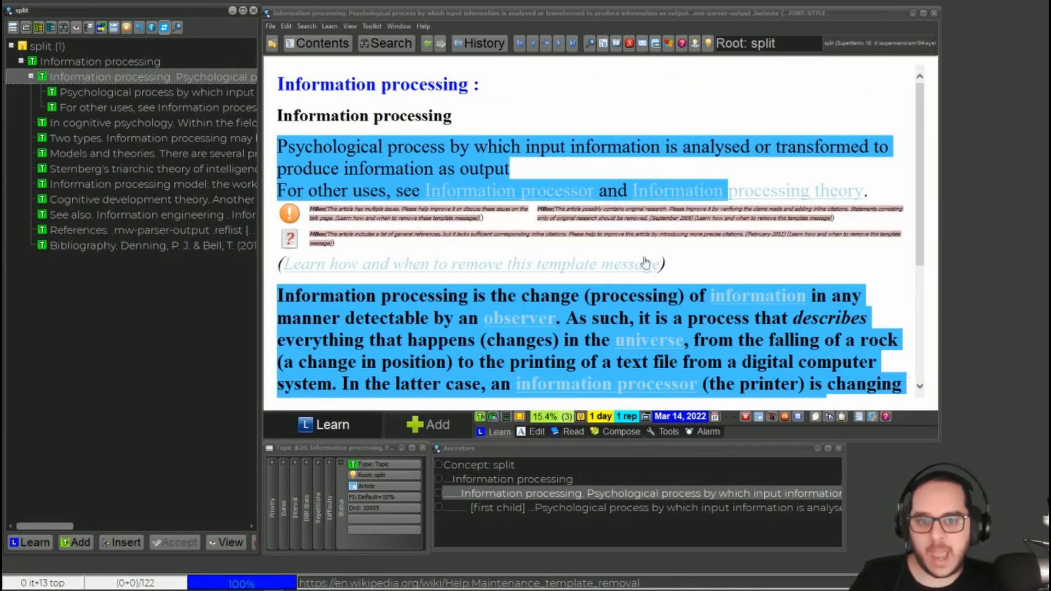
{"action": "scroll", "coordinate": [862, 197], "scroll_direction": "down", "scroll_amount": 1}
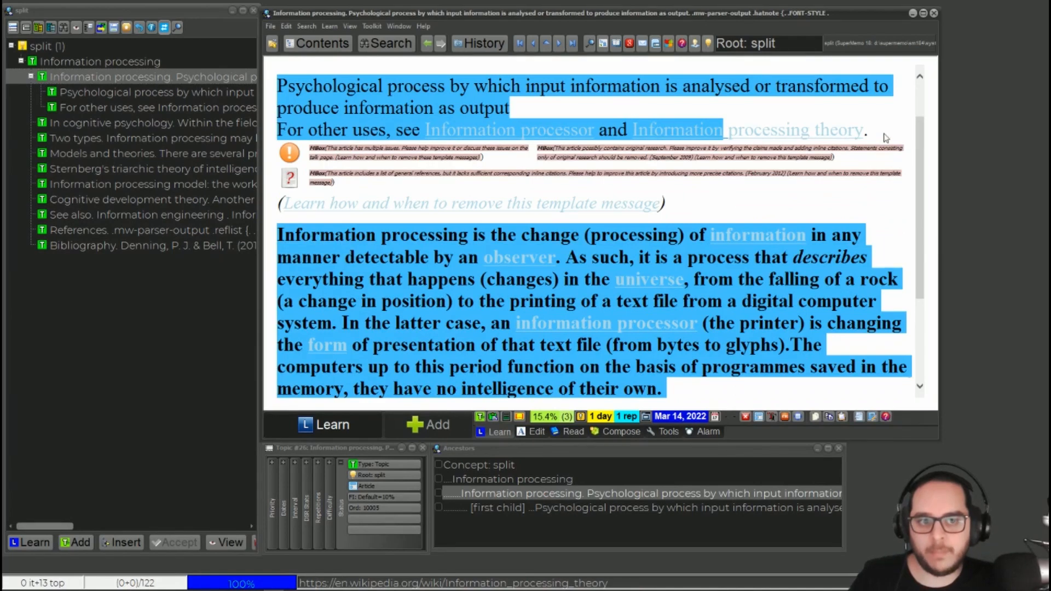
{"action": "left_click_drag", "start_coordinate": [882, 134], "coordinate": [726, 131]}
{"action": "key", "text": "alt+x"}
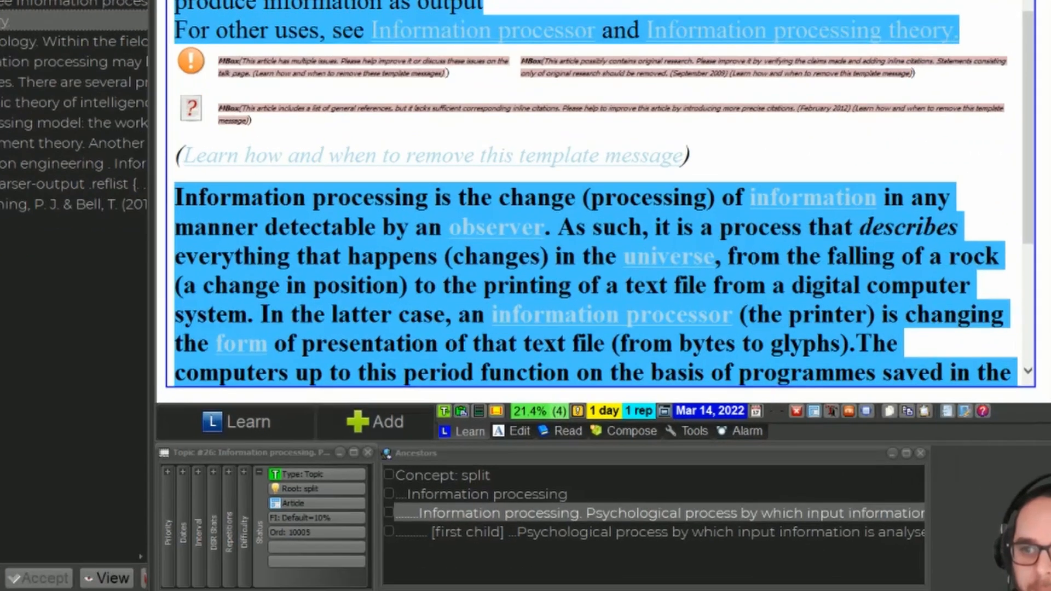
{"action": "left_click", "coordinate": [126, 123]}
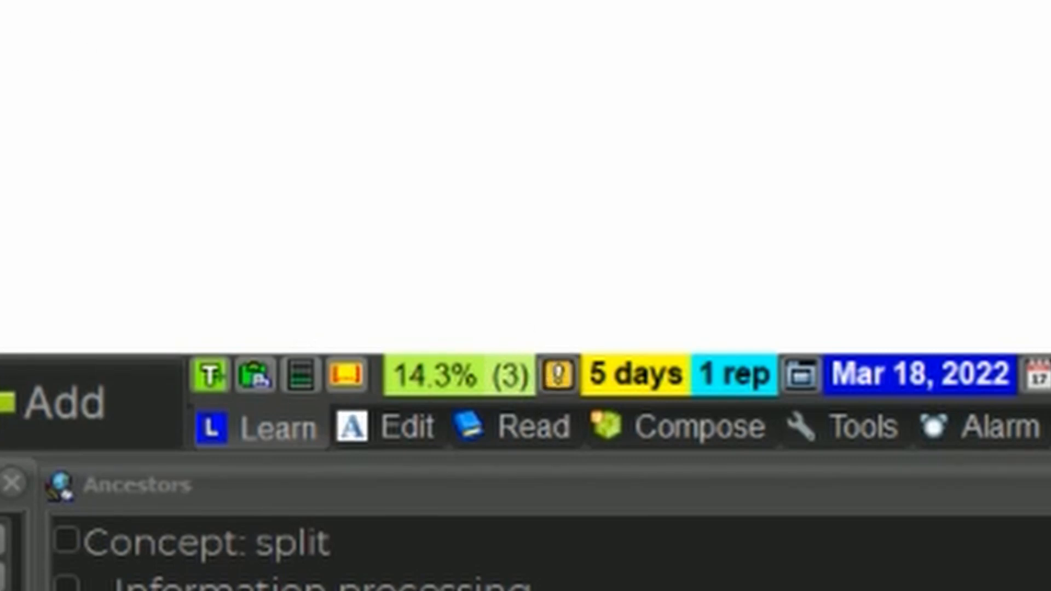
{"action": "key", "text": "alt+Left"}
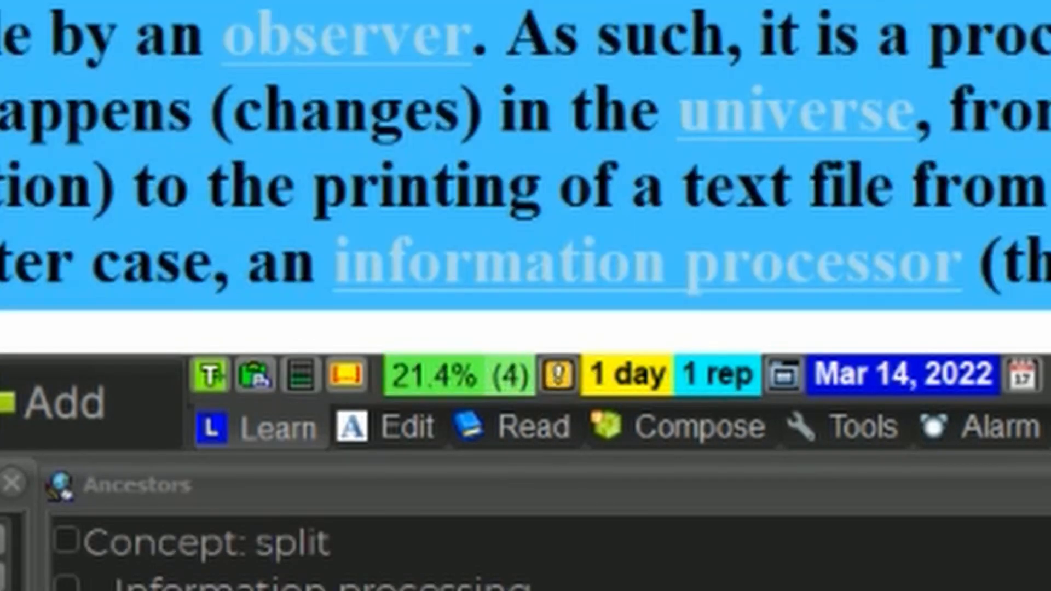